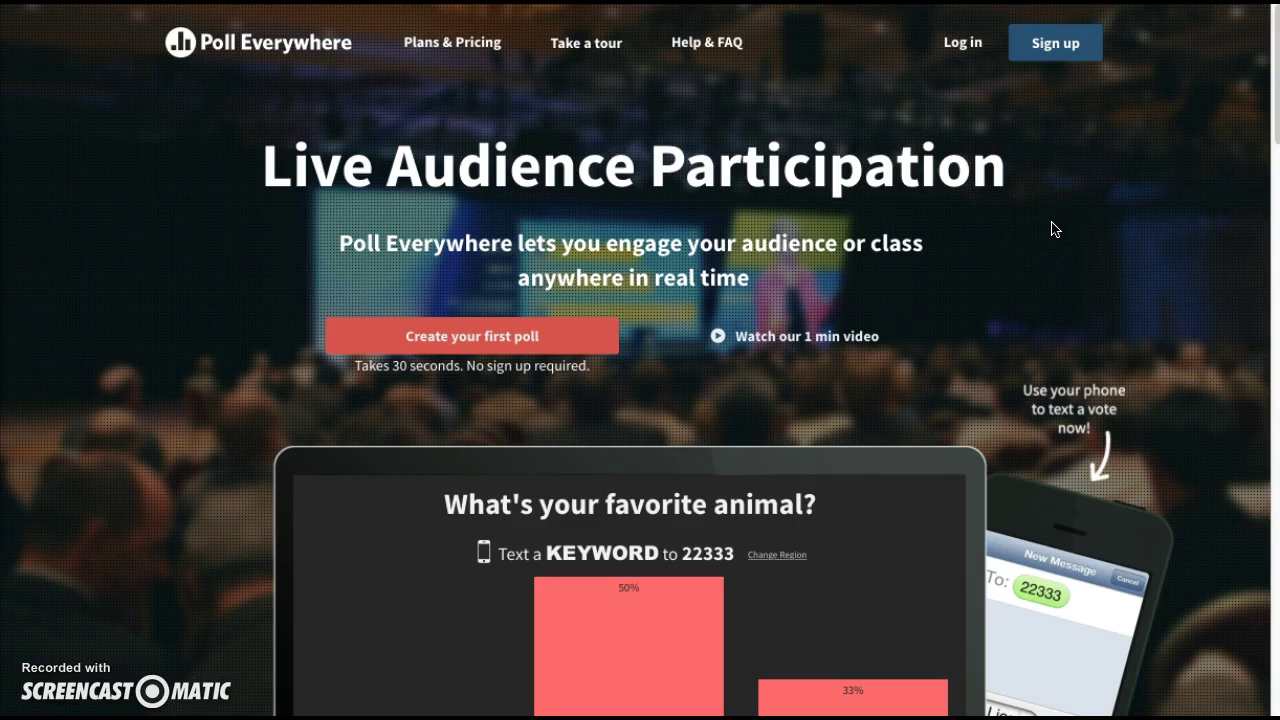
Open the free plan sign-up form and review its fields, educator option, country choice and terms agreement
click(965, 205)
click(532, 335)
click(1054, 45)
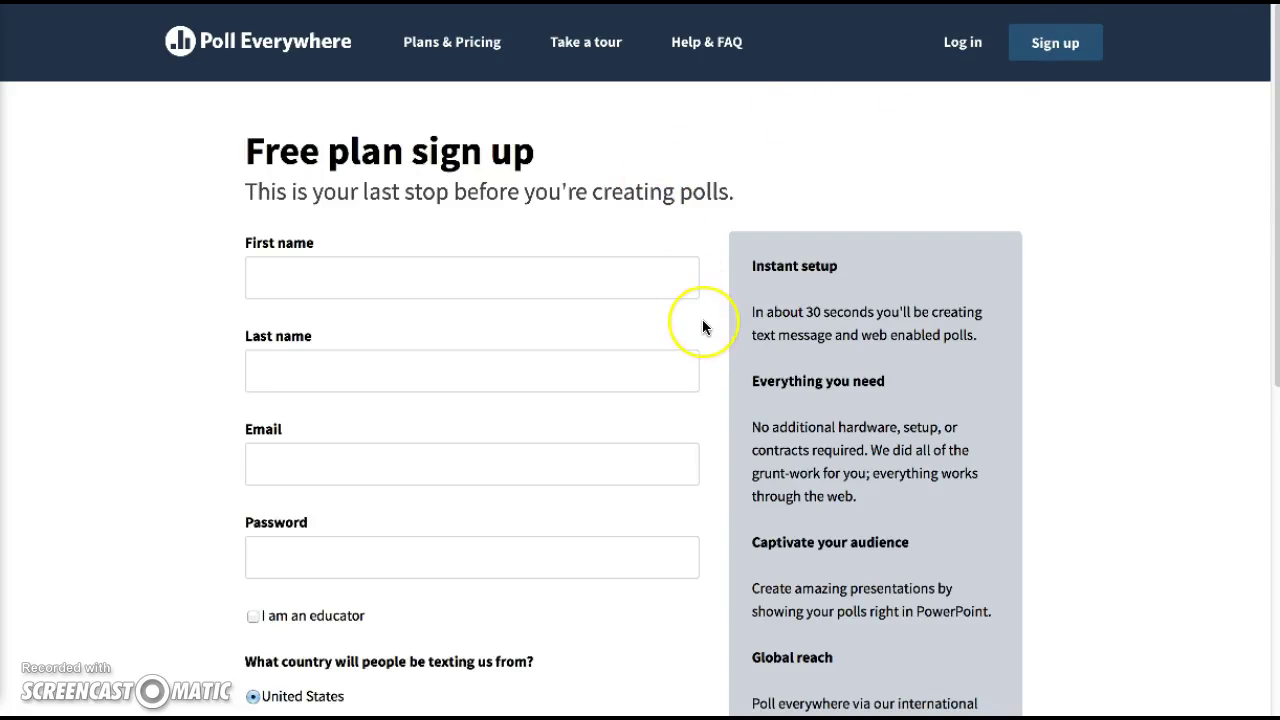
scroll(703, 327, down, 3)
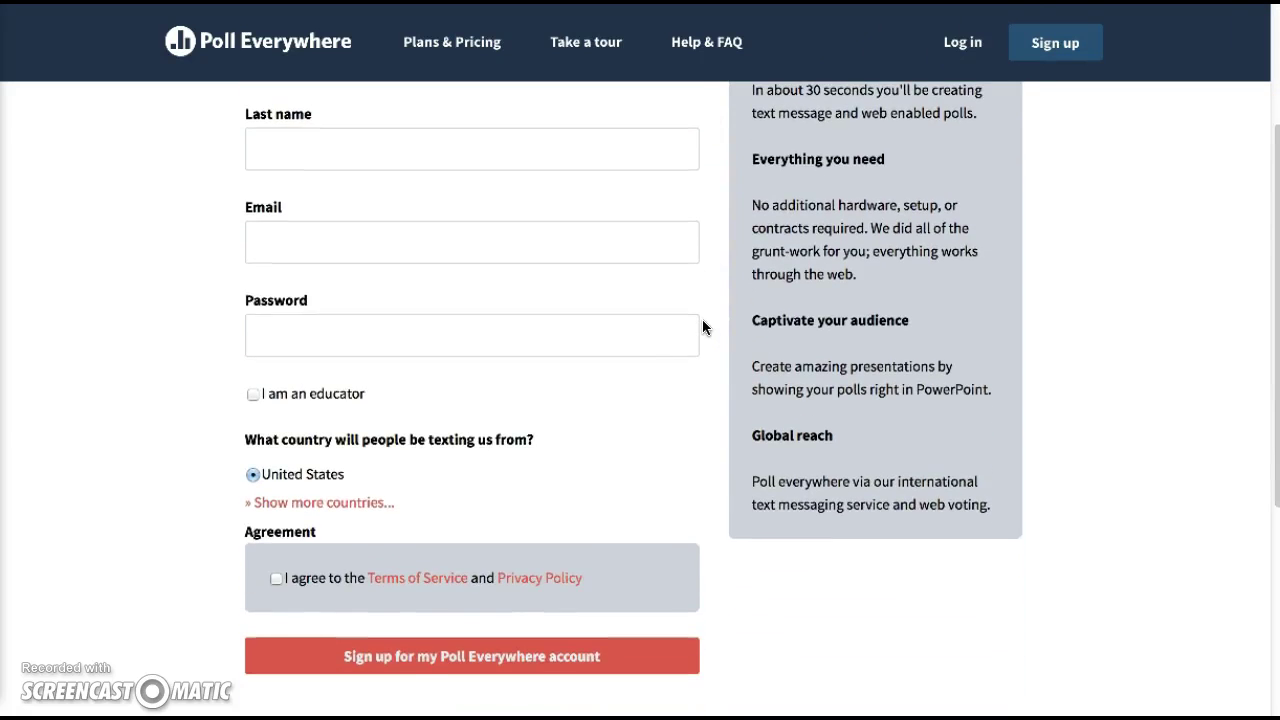
scroll(702, 327, down, 2)
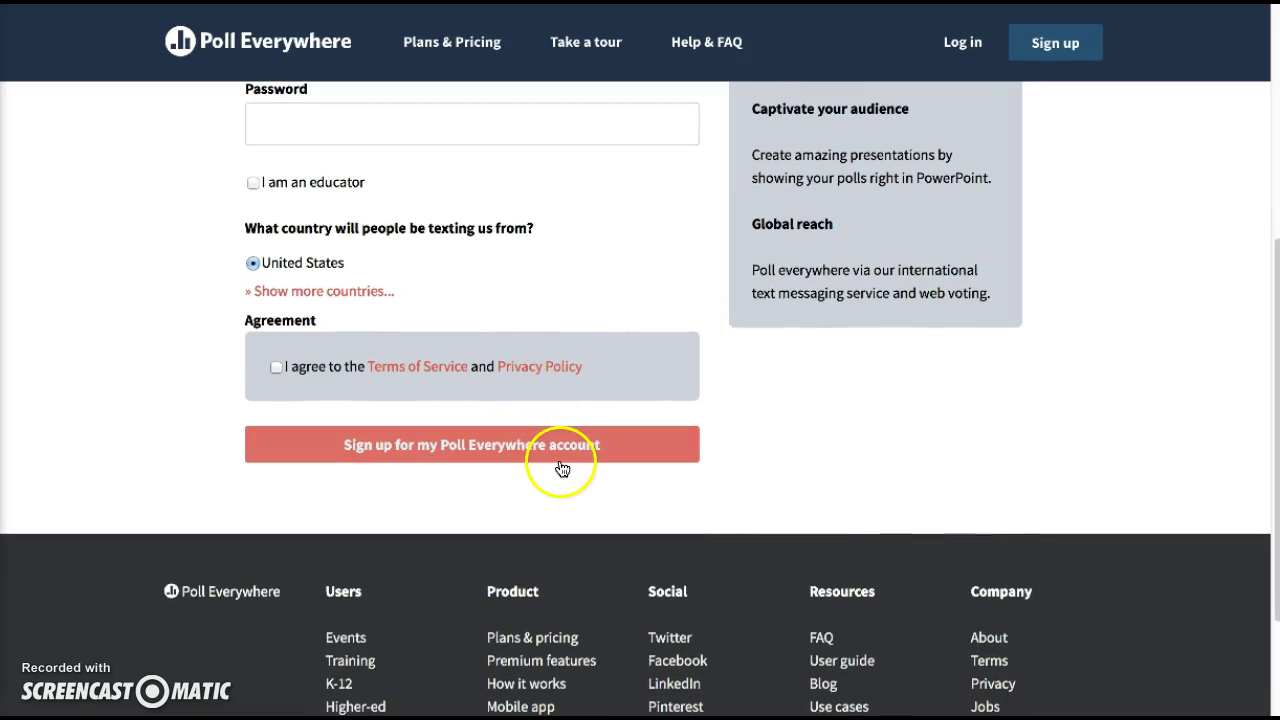
scroll(679, 244, up, 5)
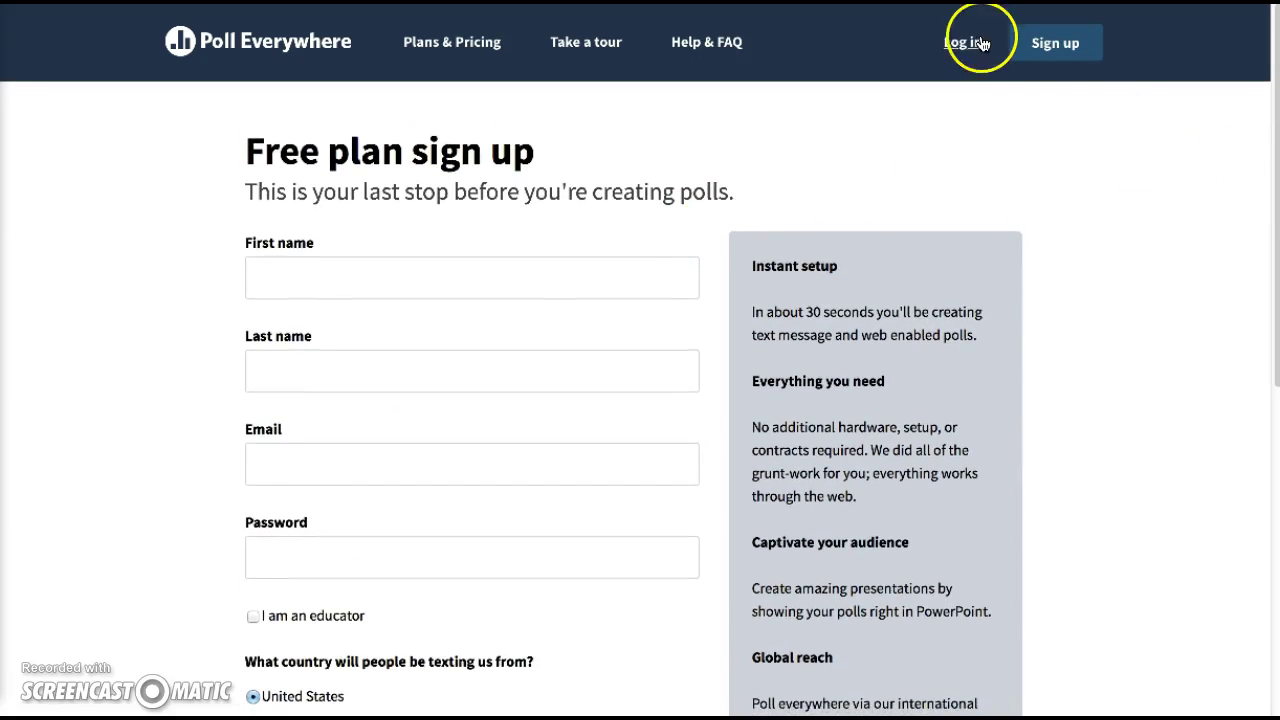
Log in to the existing Poll Everywhere account instead of signing up
click(963, 42)
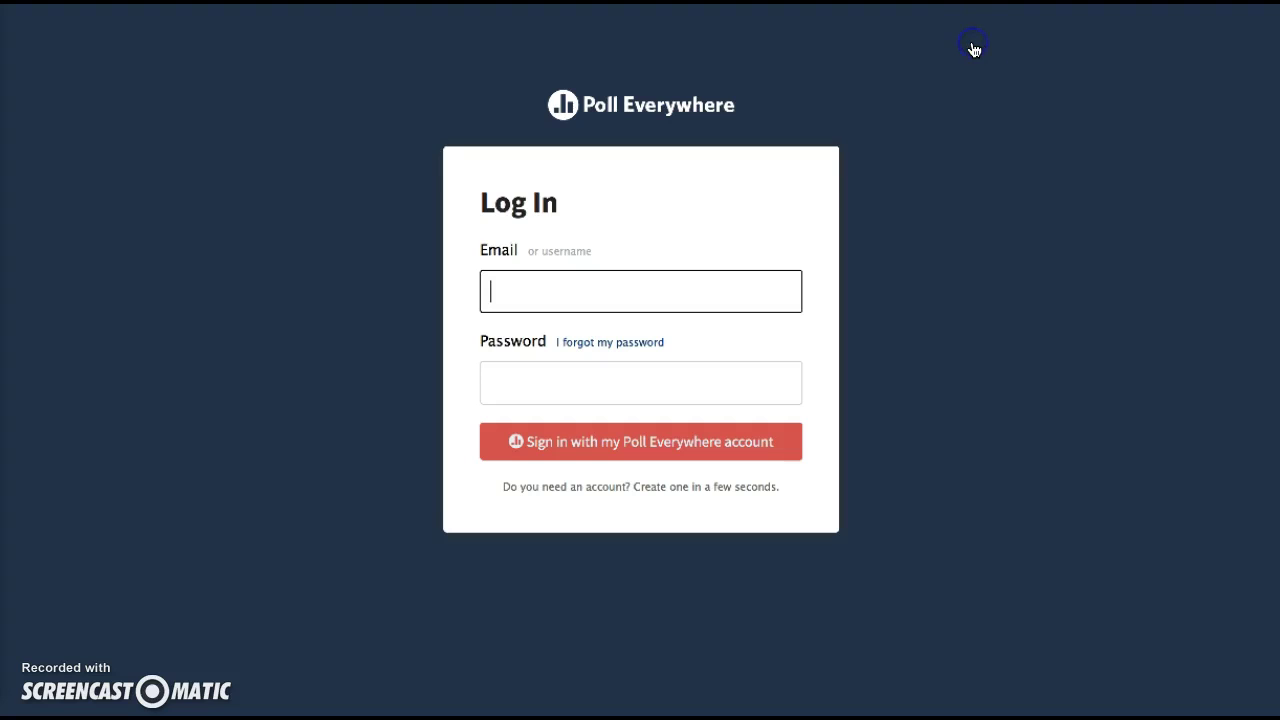
click(626, 448)
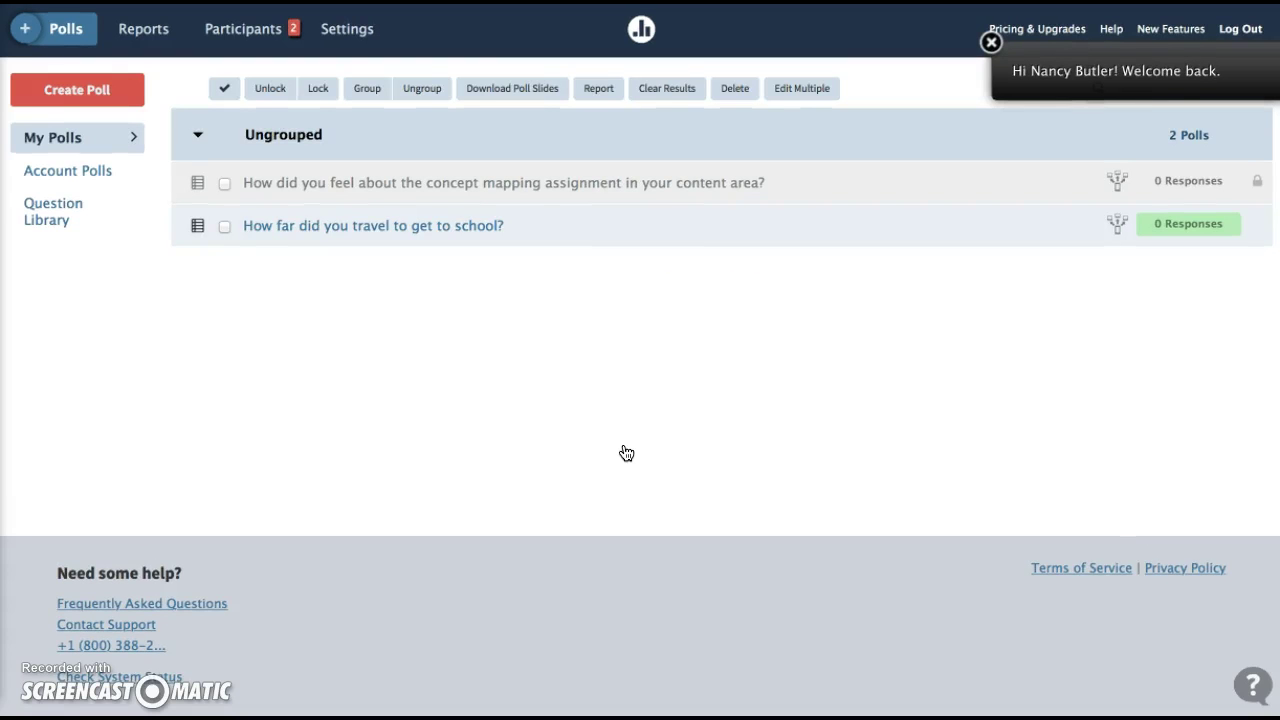
Start a new poll with the question "What is your favorite color?"
click(103, 90)
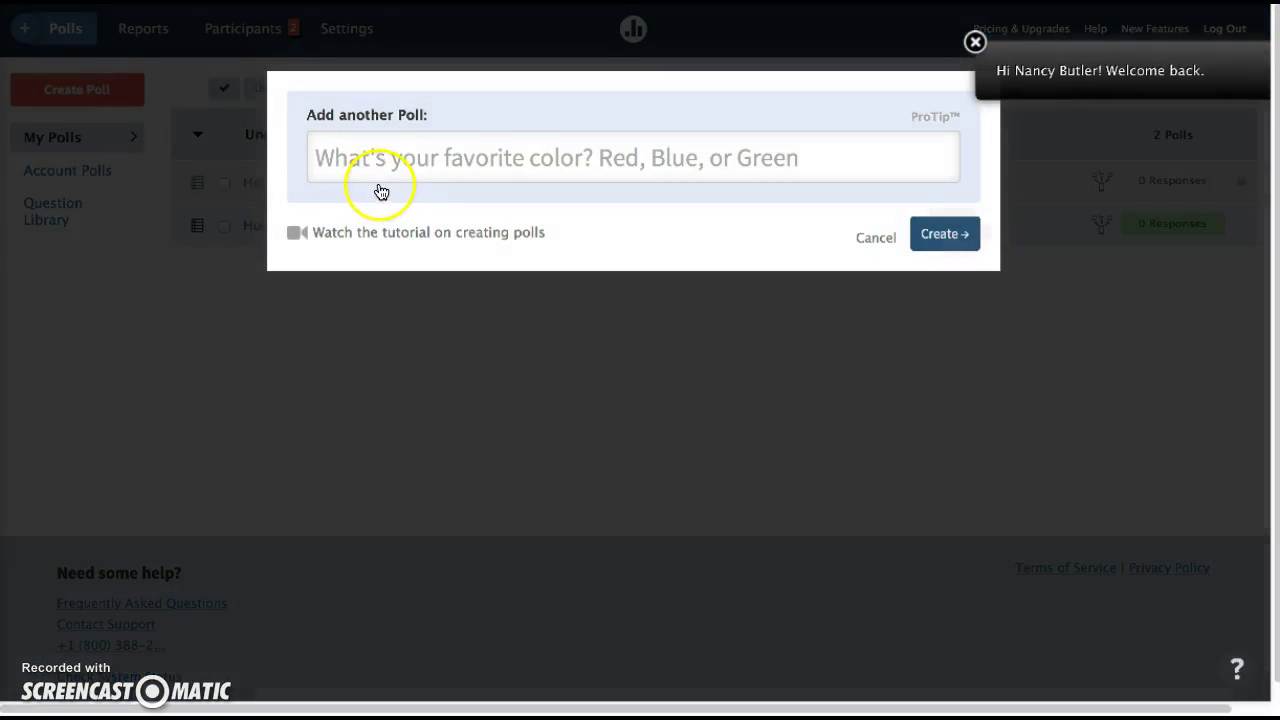
click(384, 169)
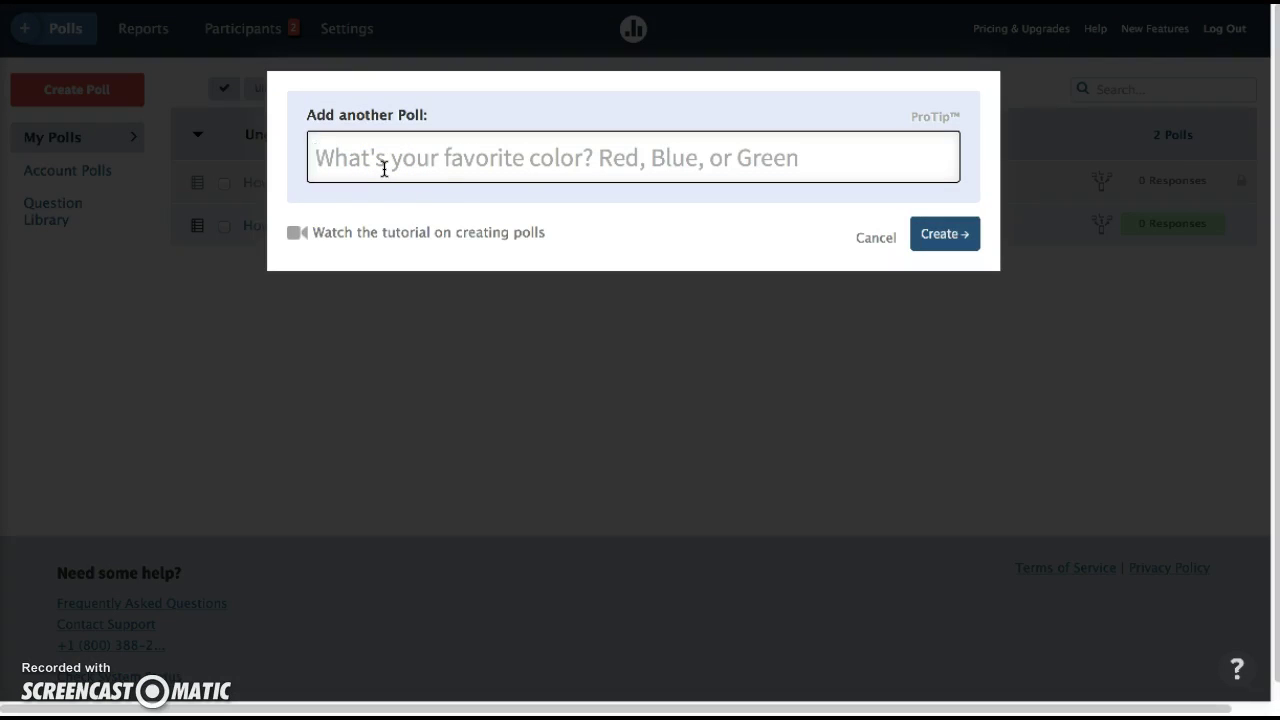
text(What is your )
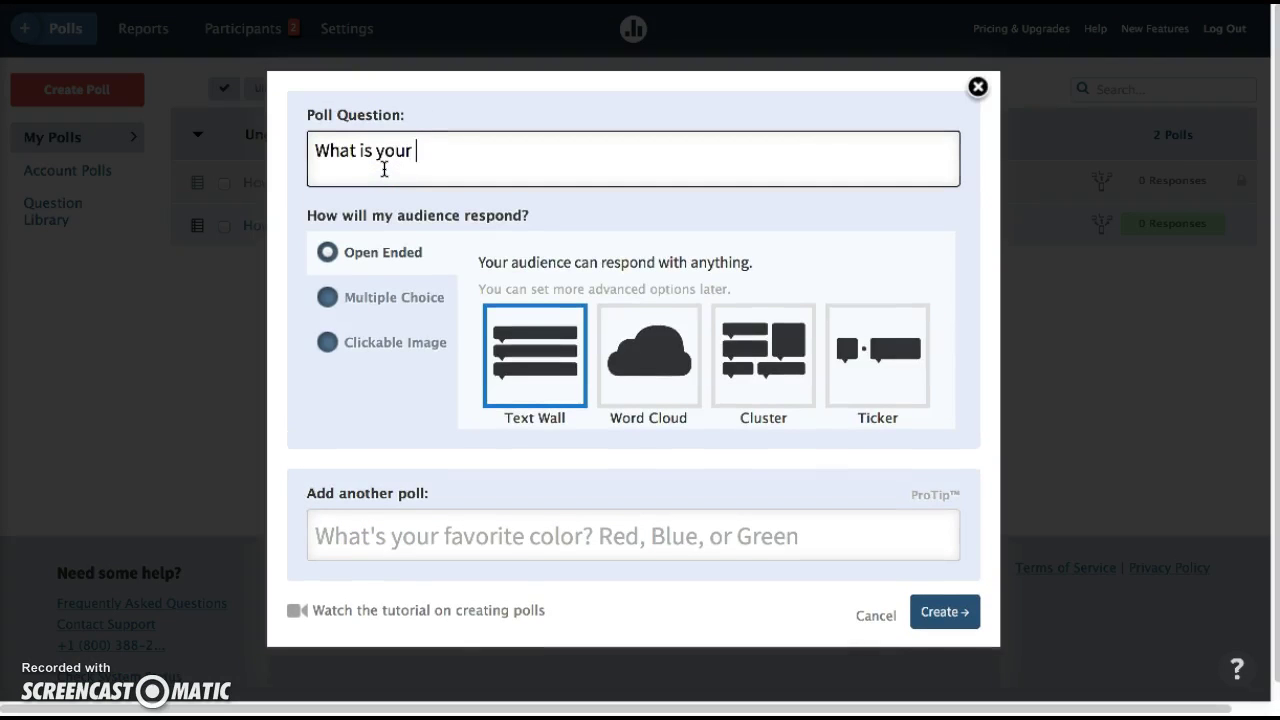
text(favorite col)
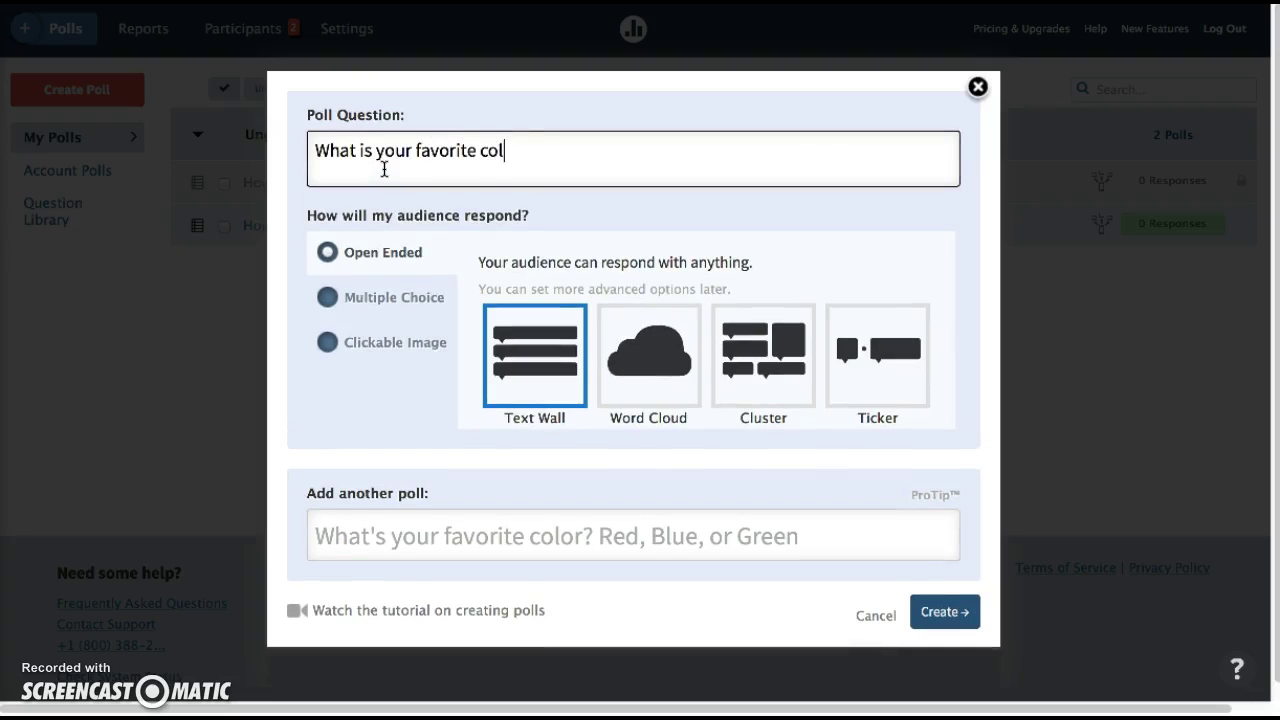
text(or?)
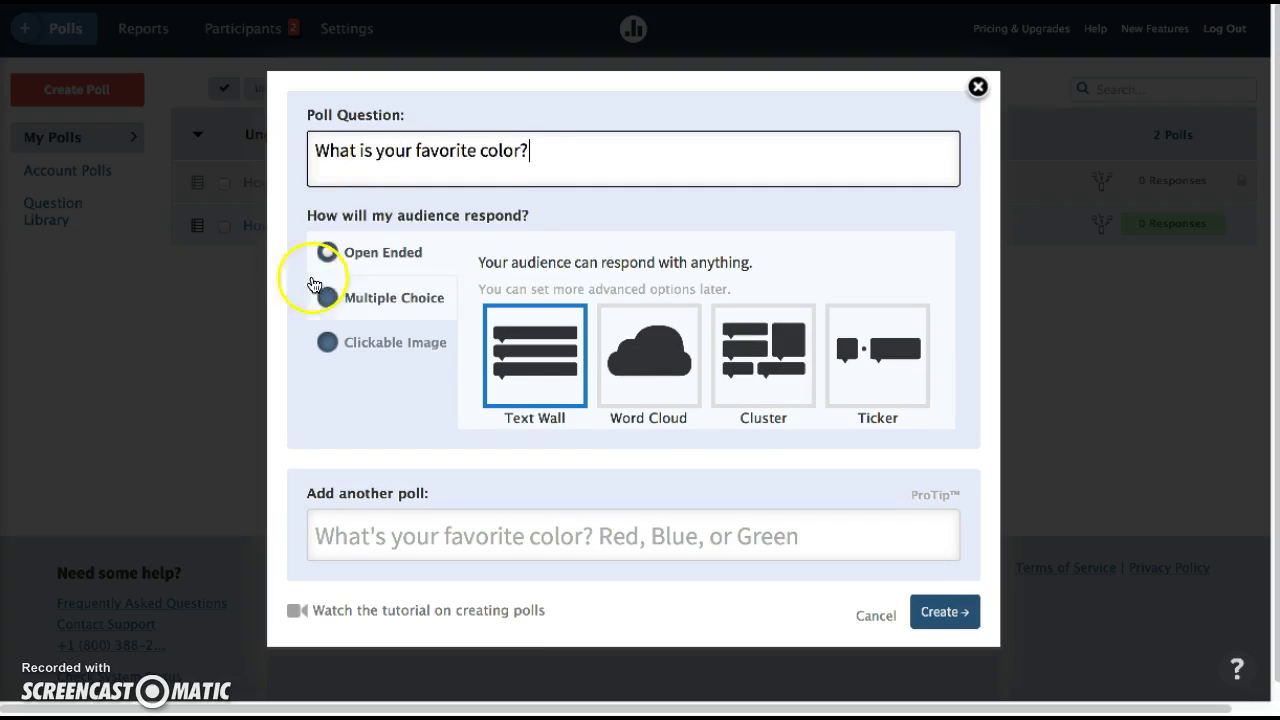
Make the poll multiple choice and replace the default answers True and False with Red and Blue
click(337, 307)
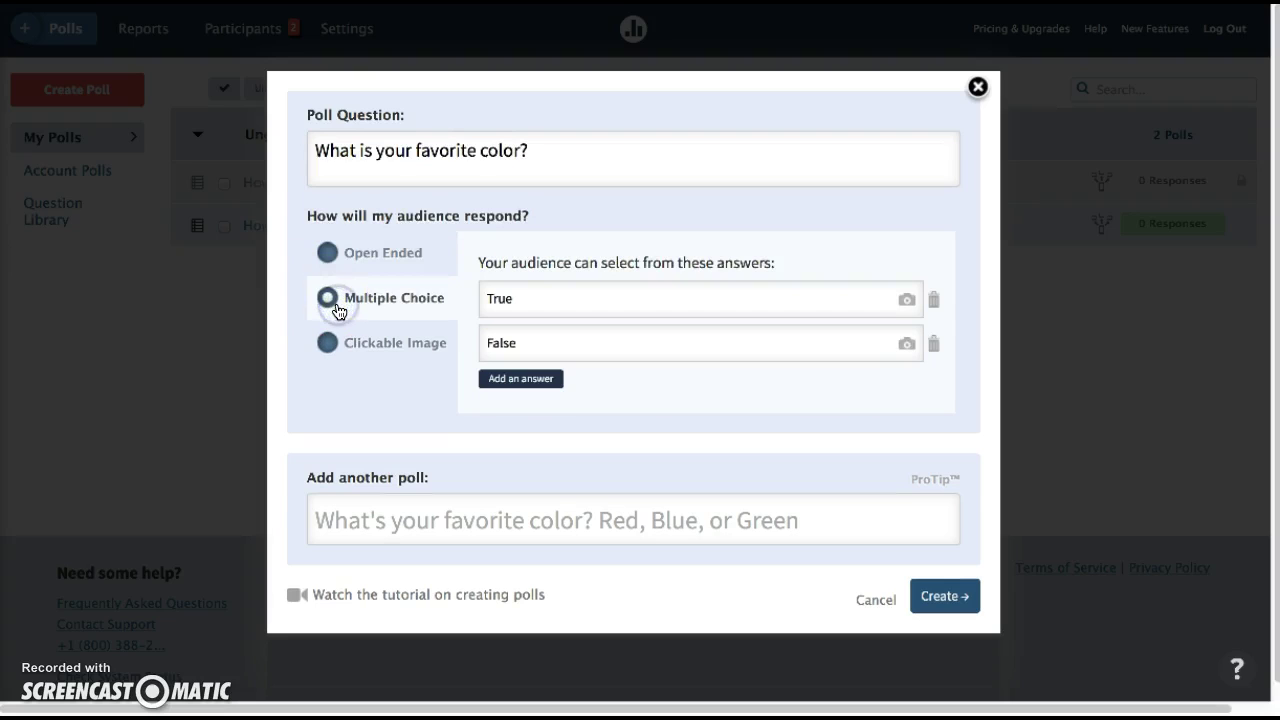
double_click(531, 302)
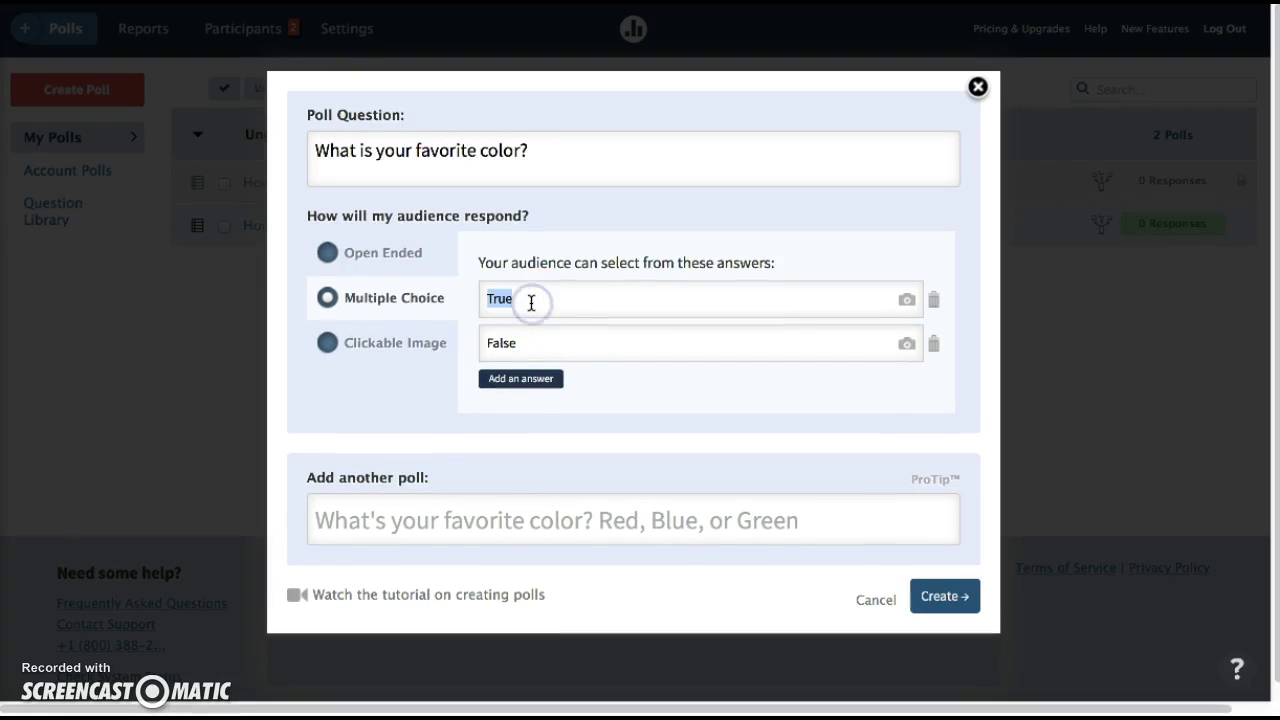
text(Red)
double_click(530, 339)
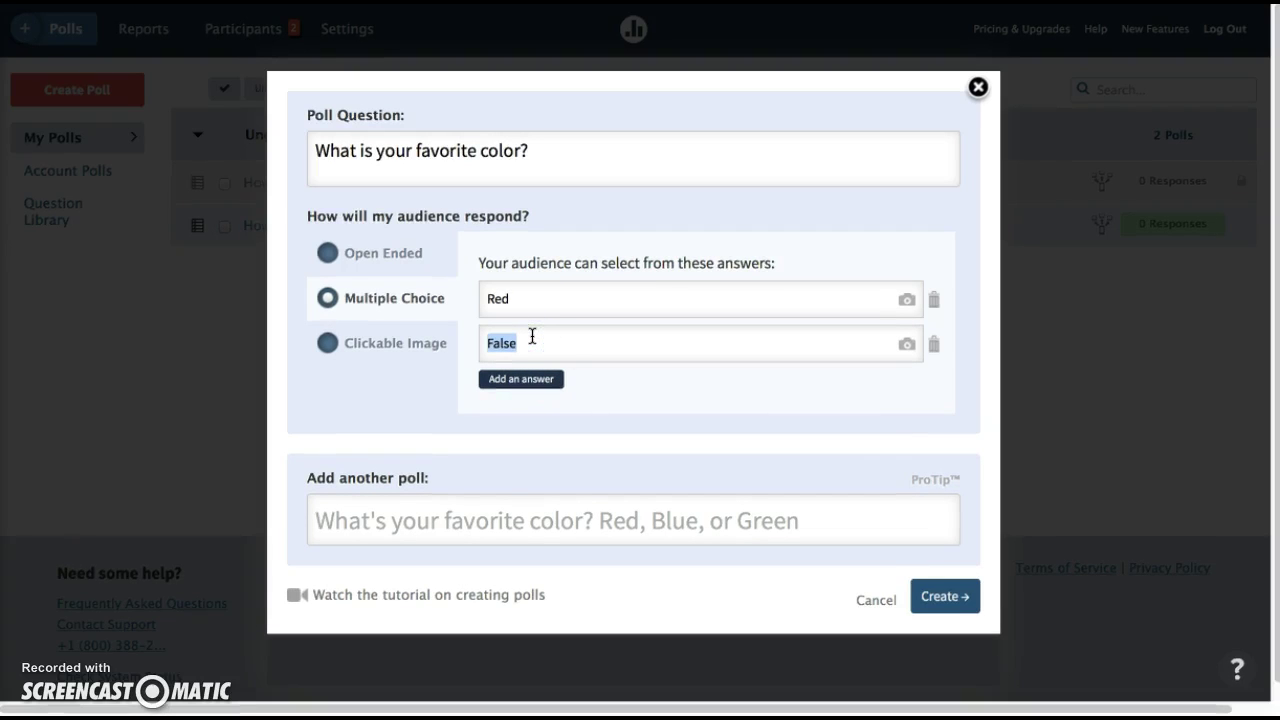
text(Blue)
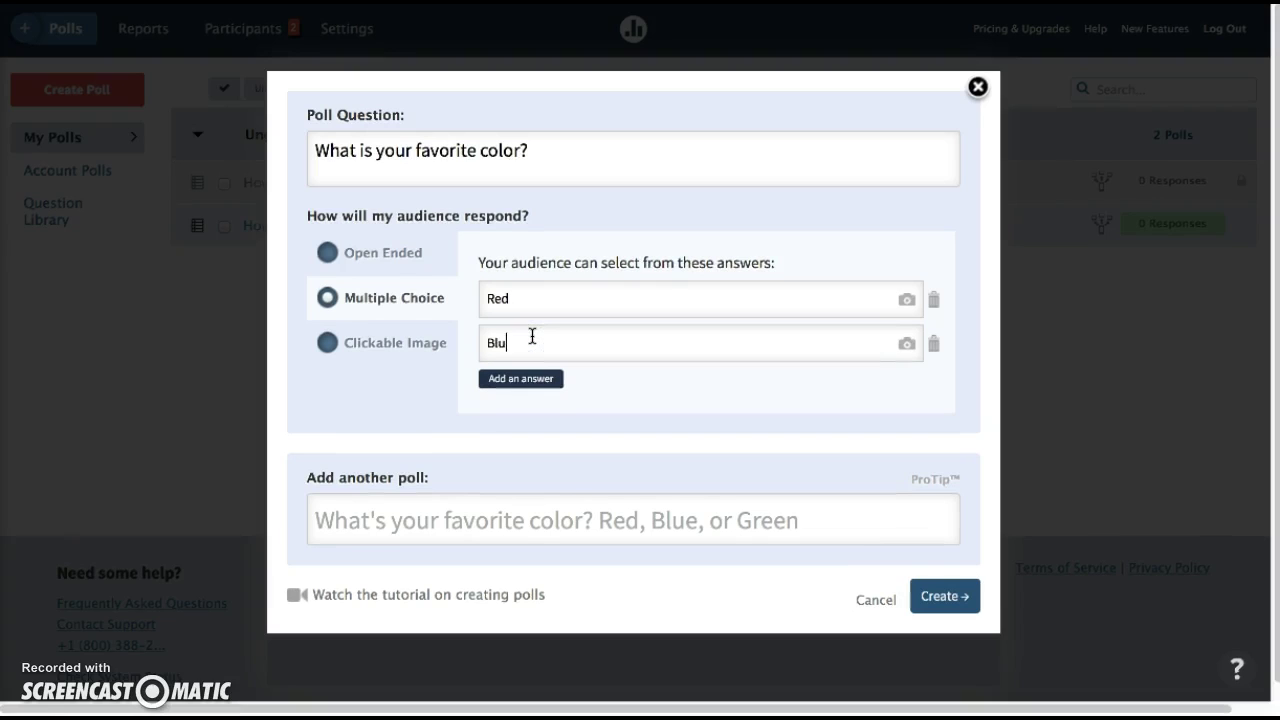
Add Green, Purple and Other as further answer choices and create the poll
click(537, 378)
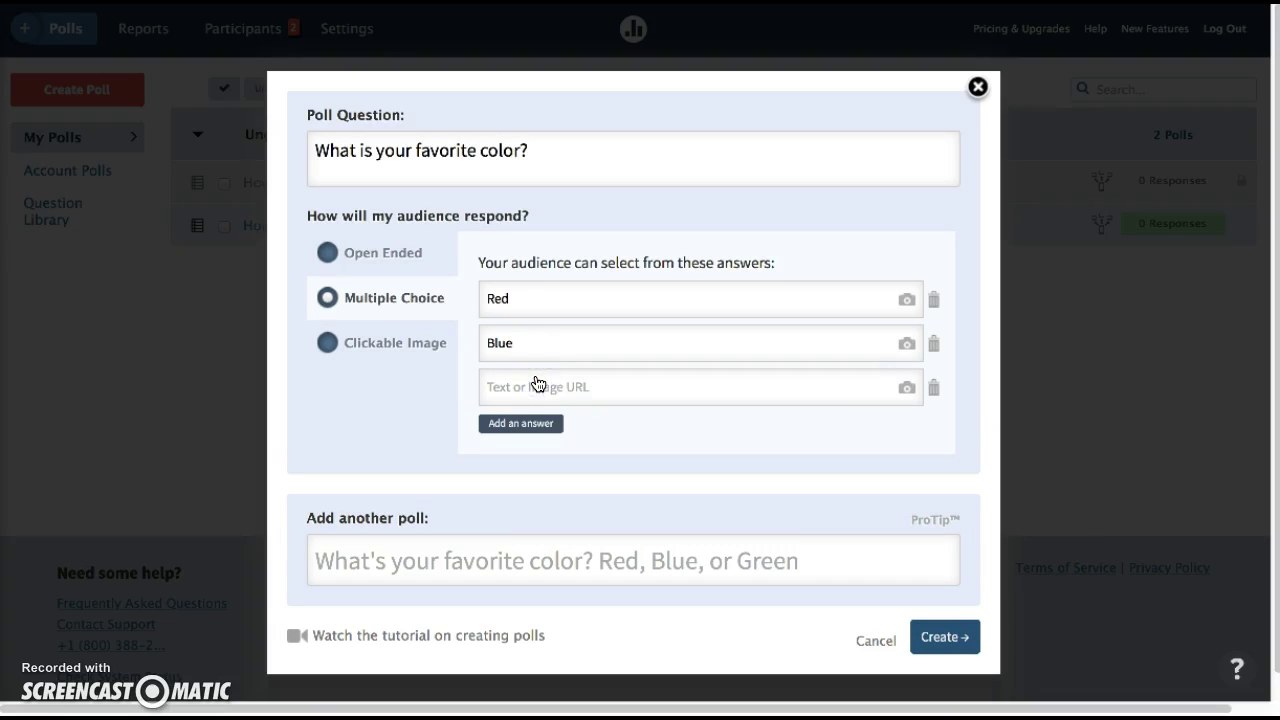
click(529, 385)
text(Green)
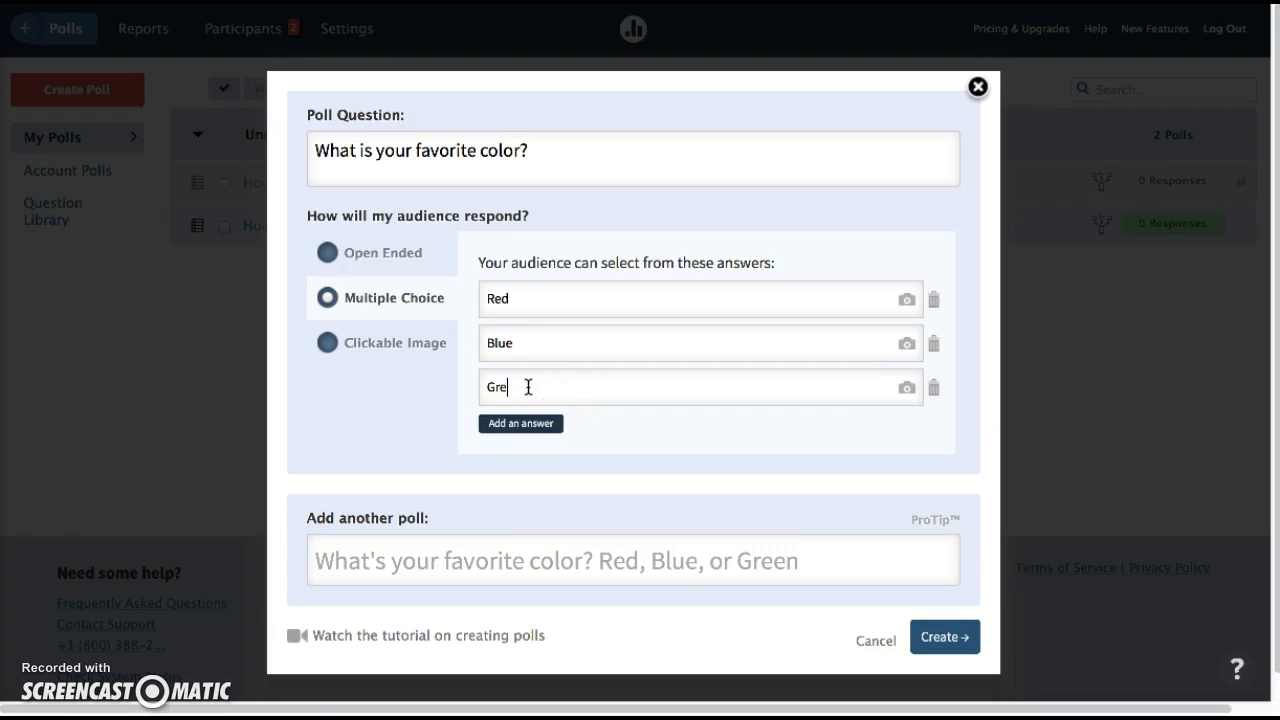
click(526, 422)
click(515, 431)
text(P)
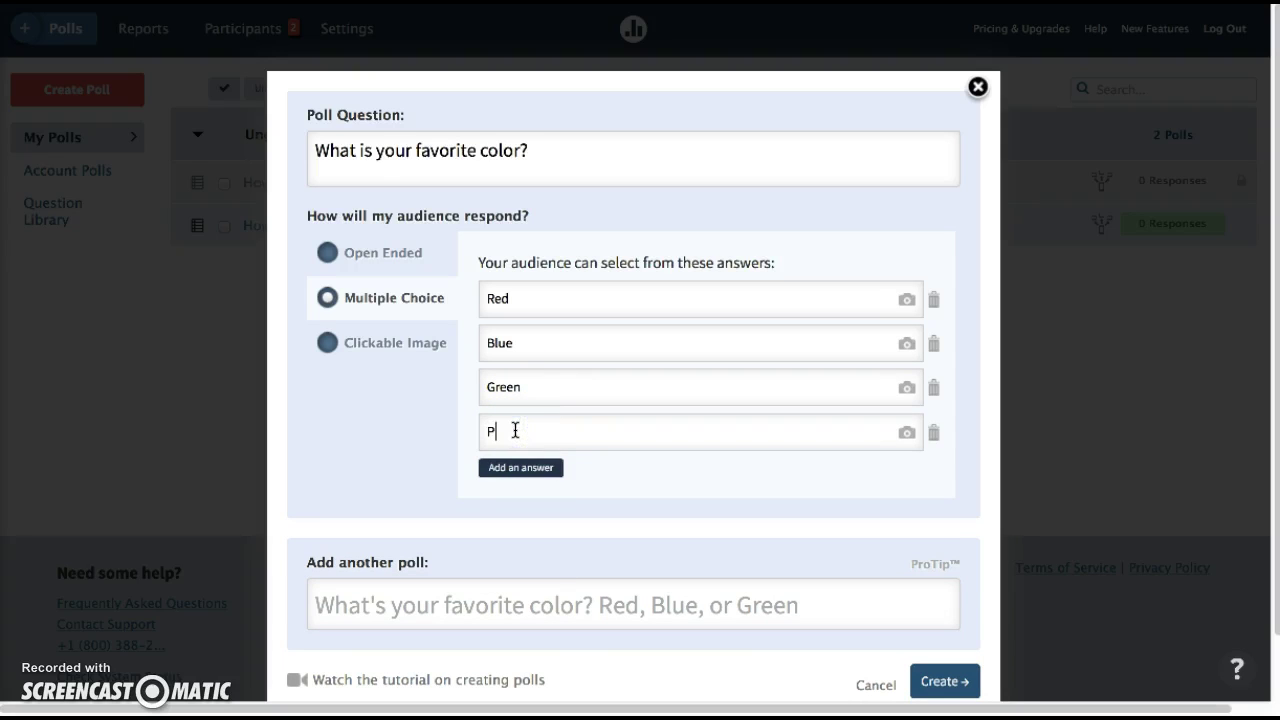
text(urple)
click(521, 467)
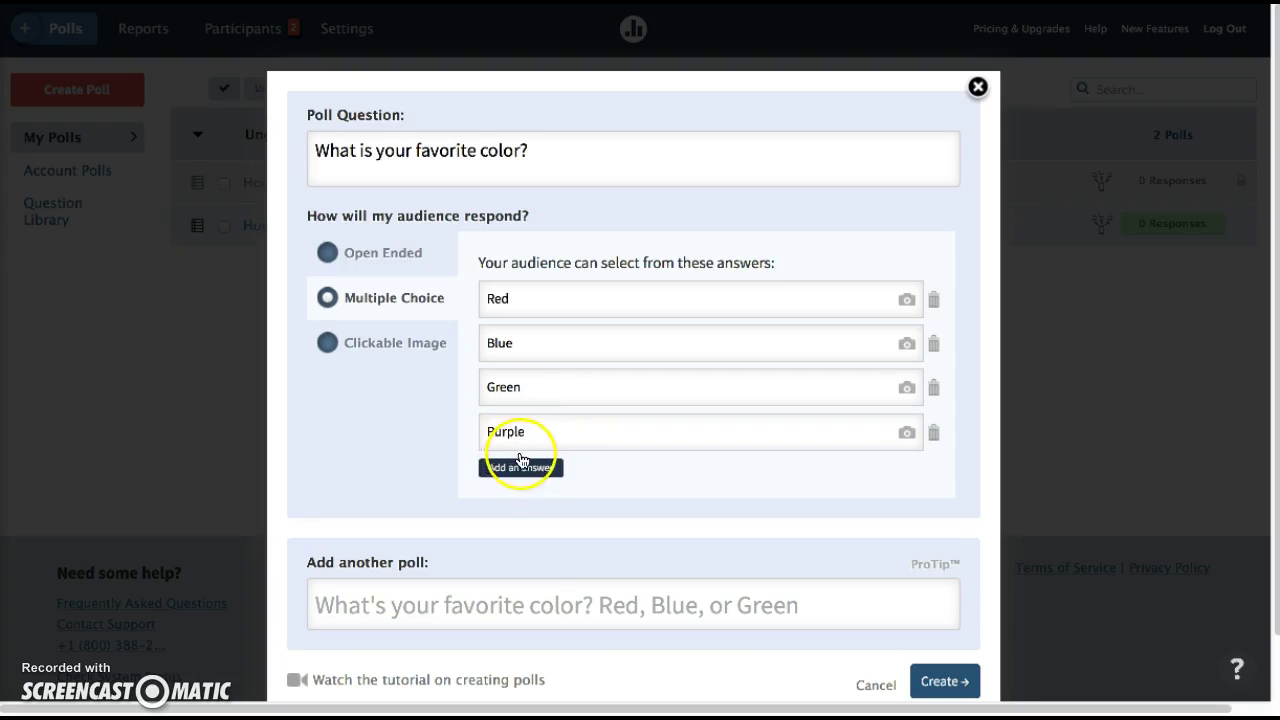
click(524, 470)
click(504, 477)
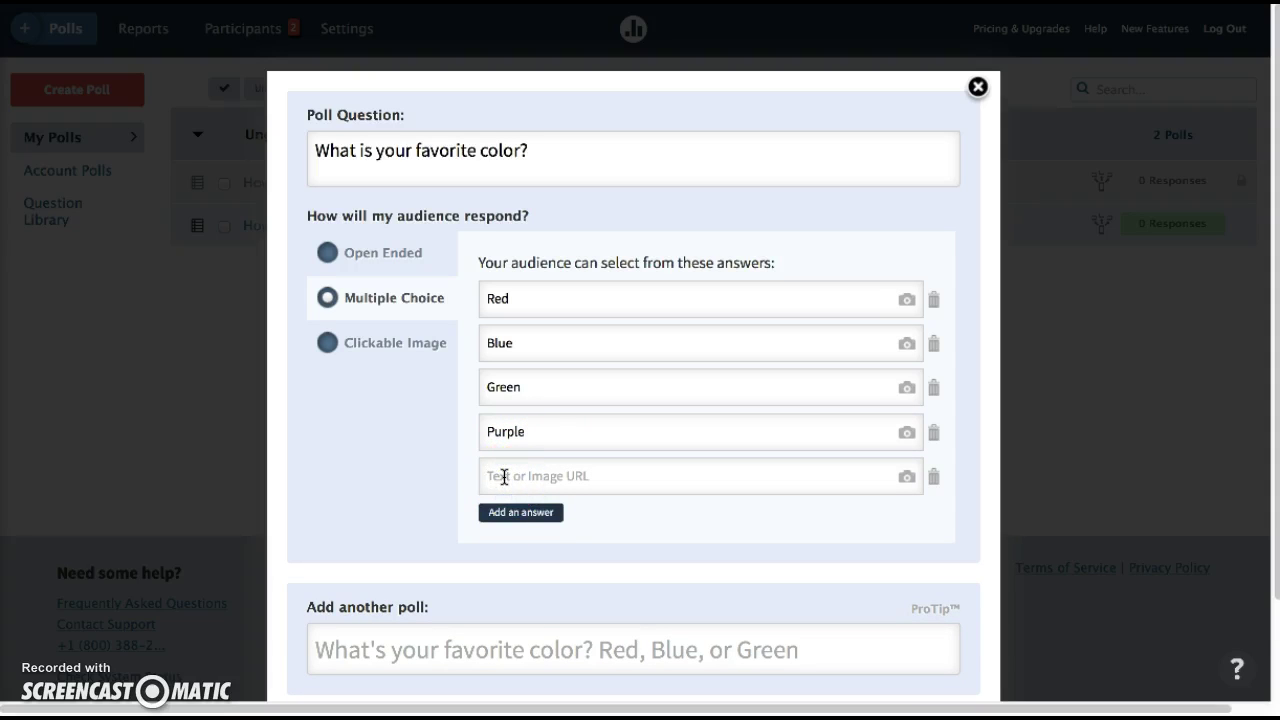
text(Other)
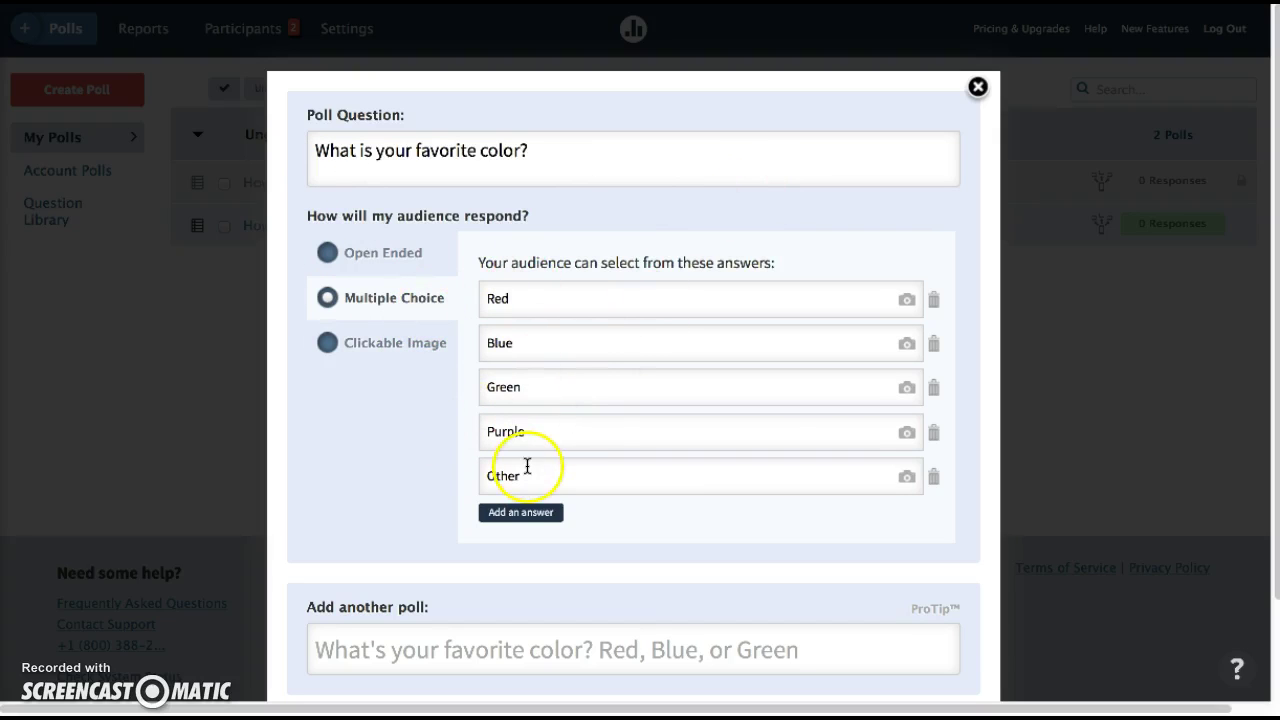
scroll(598, 550, down, 2)
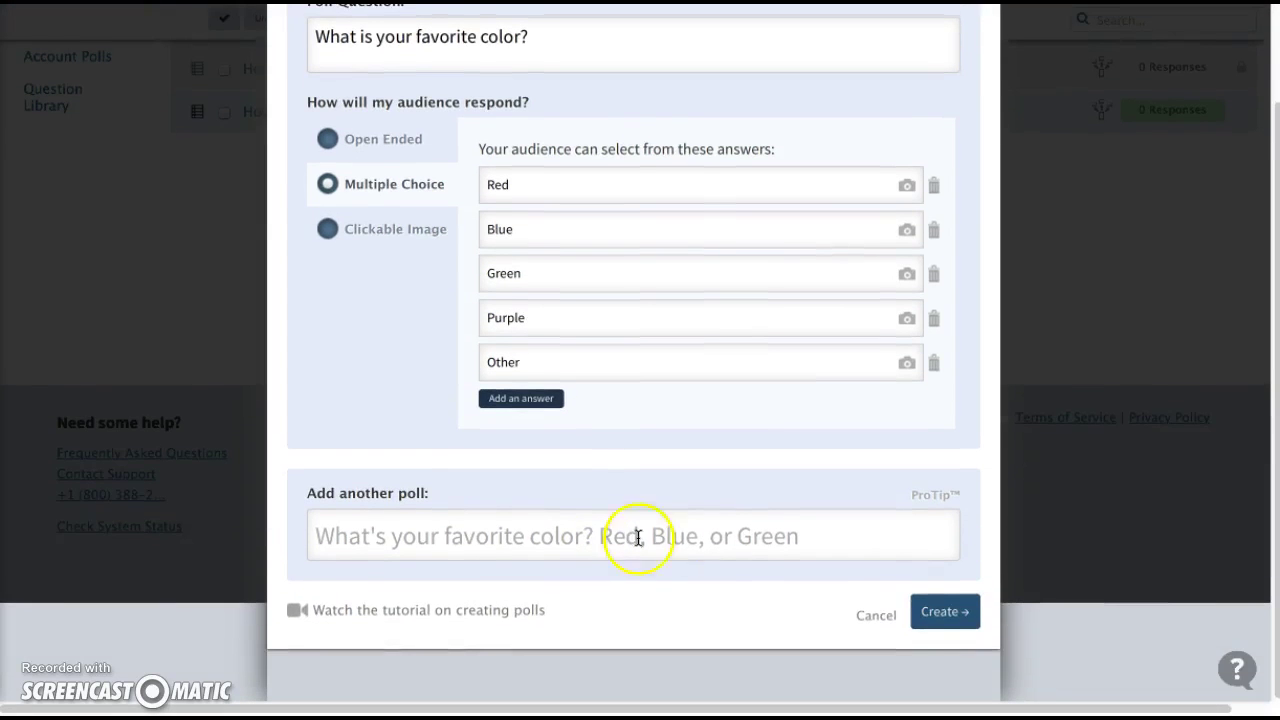
click(955, 622)
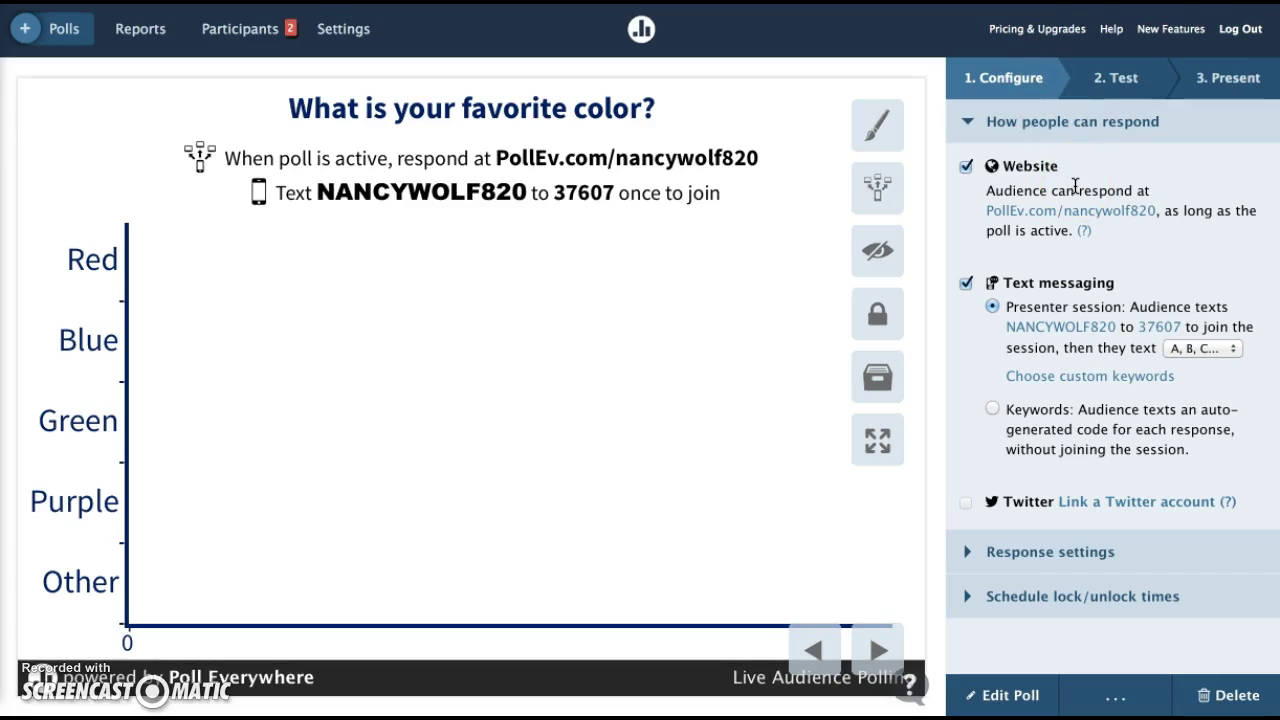
Review the poll's website and text messaging response options, its test view and its presentation options, then return to the configuration
click(1043, 174)
click(1056, 285)
click(1116, 84)
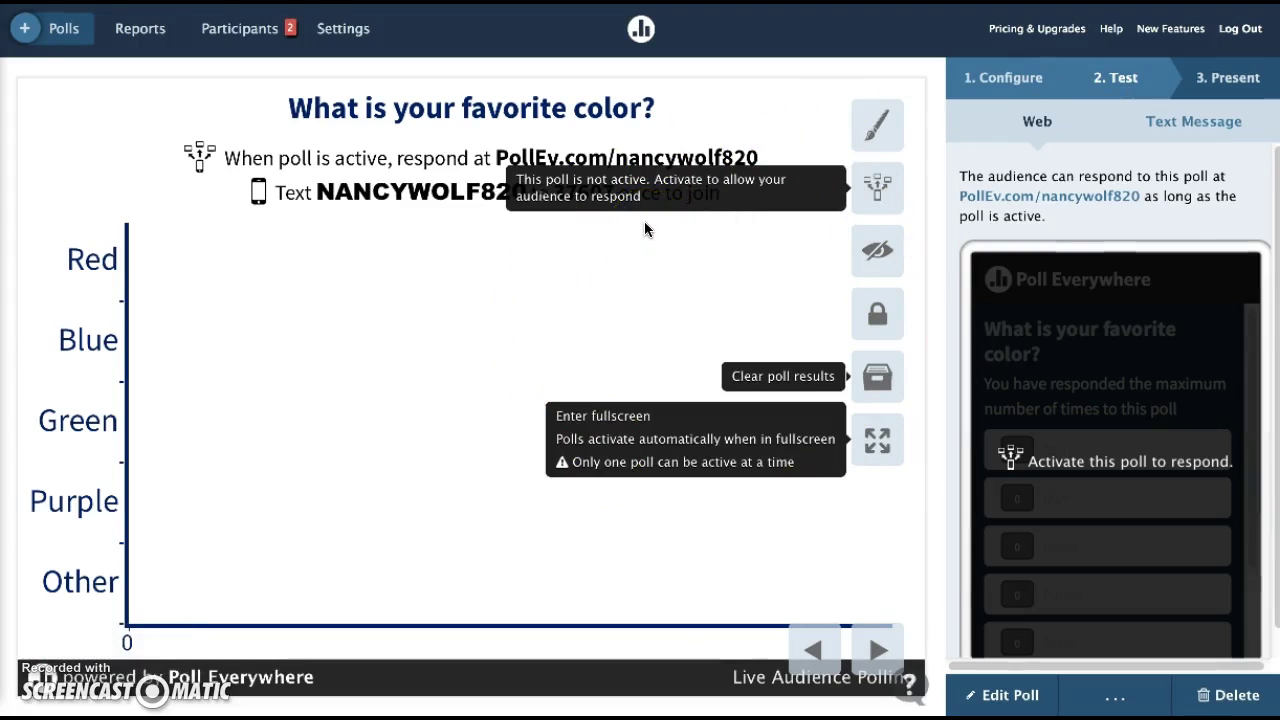
click(1238, 80)
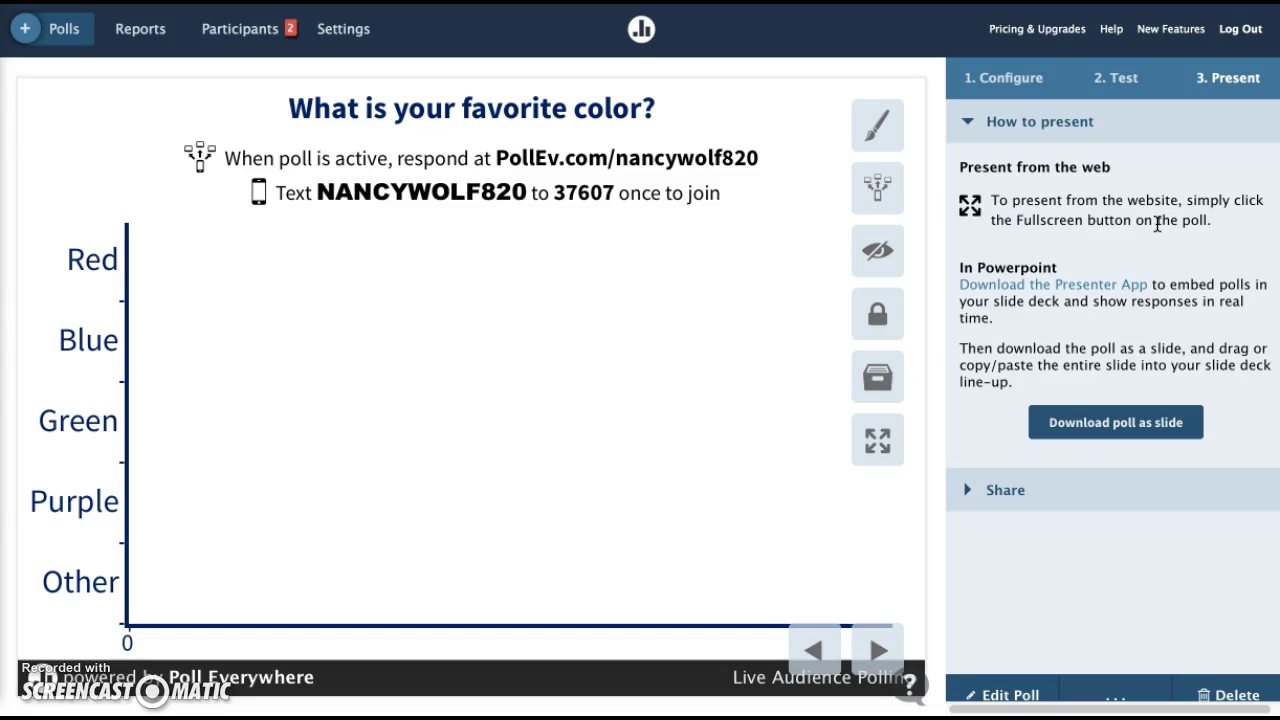
click(1016, 86)
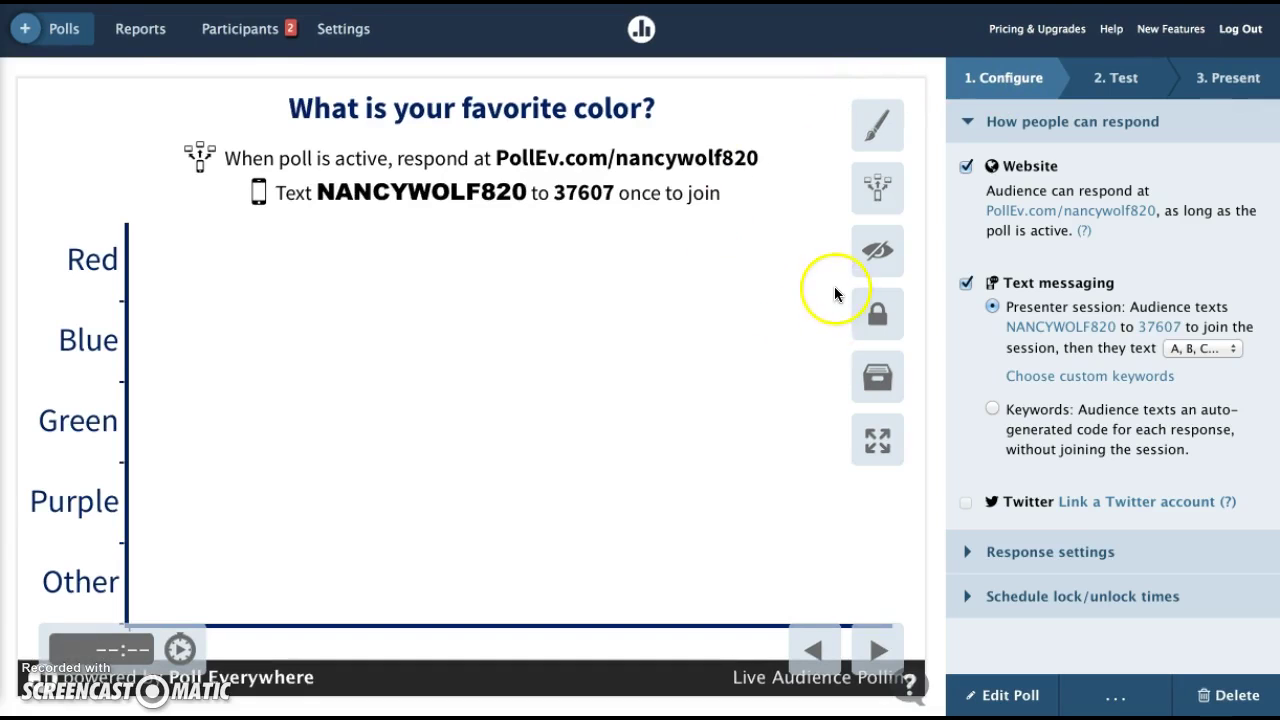
Activate the poll and submit Blue as the answer on its web response page
click(882, 190)
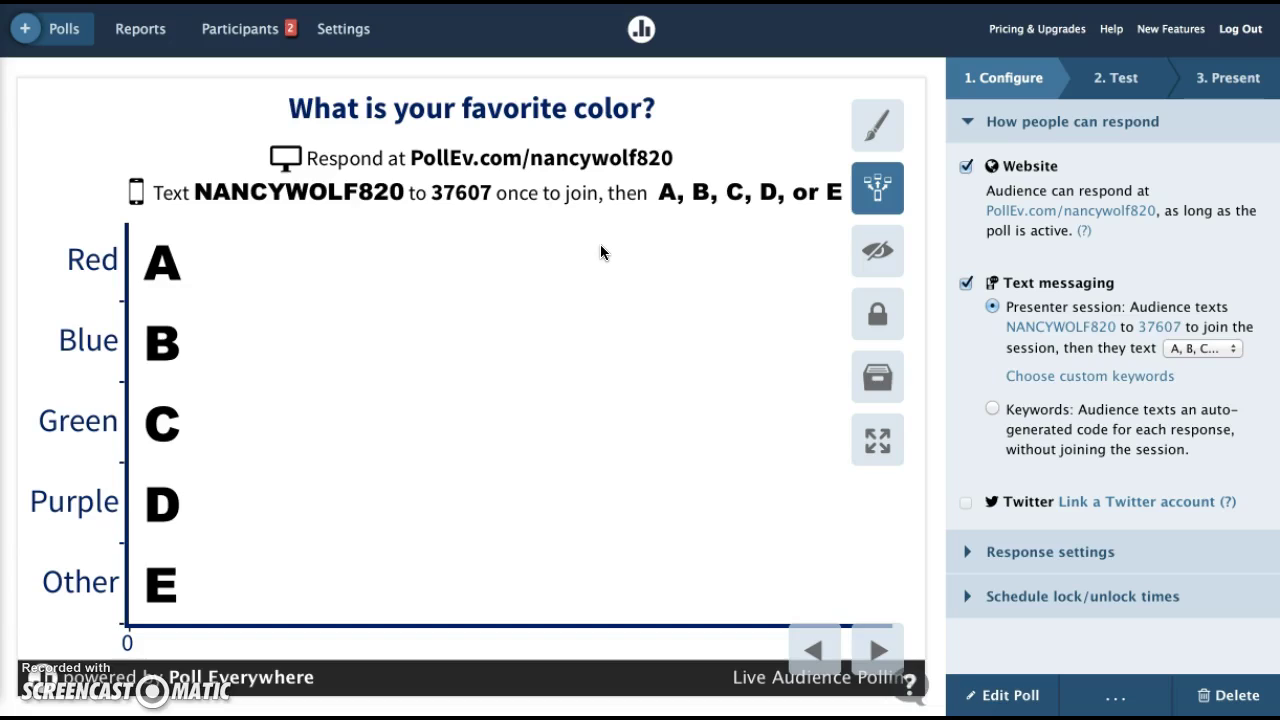
click(584, 164)
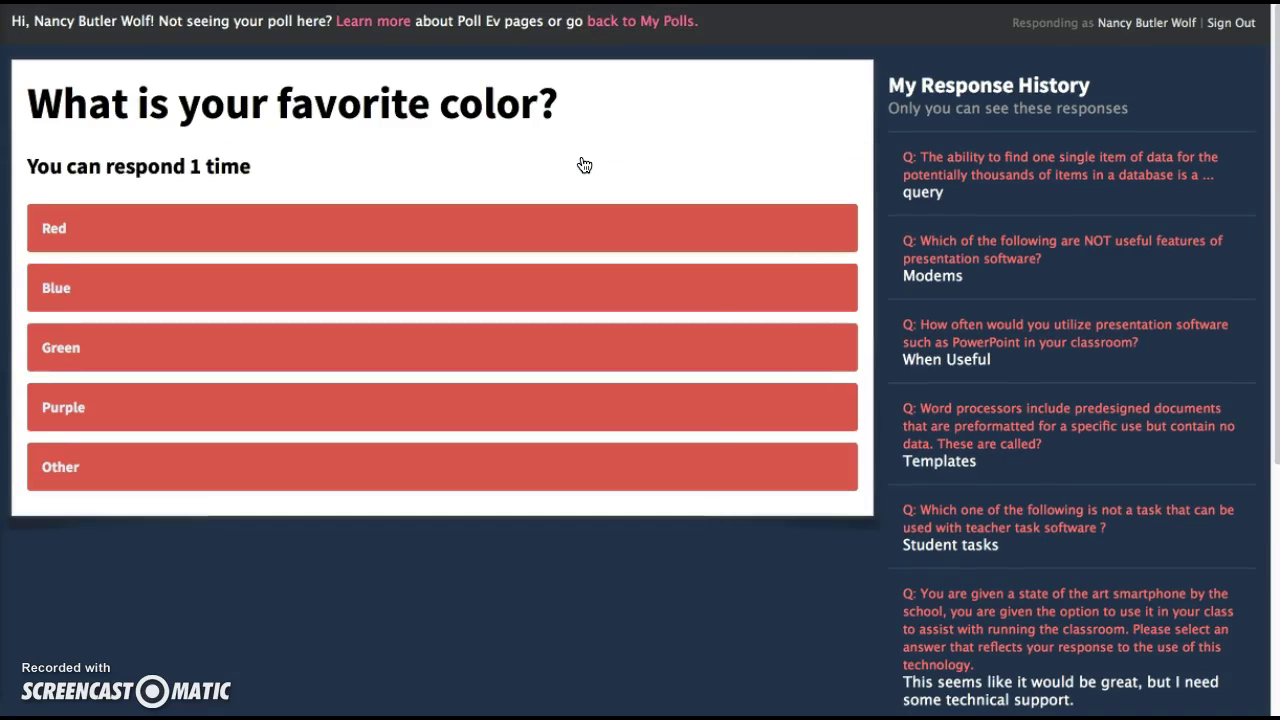
click(540, 162)
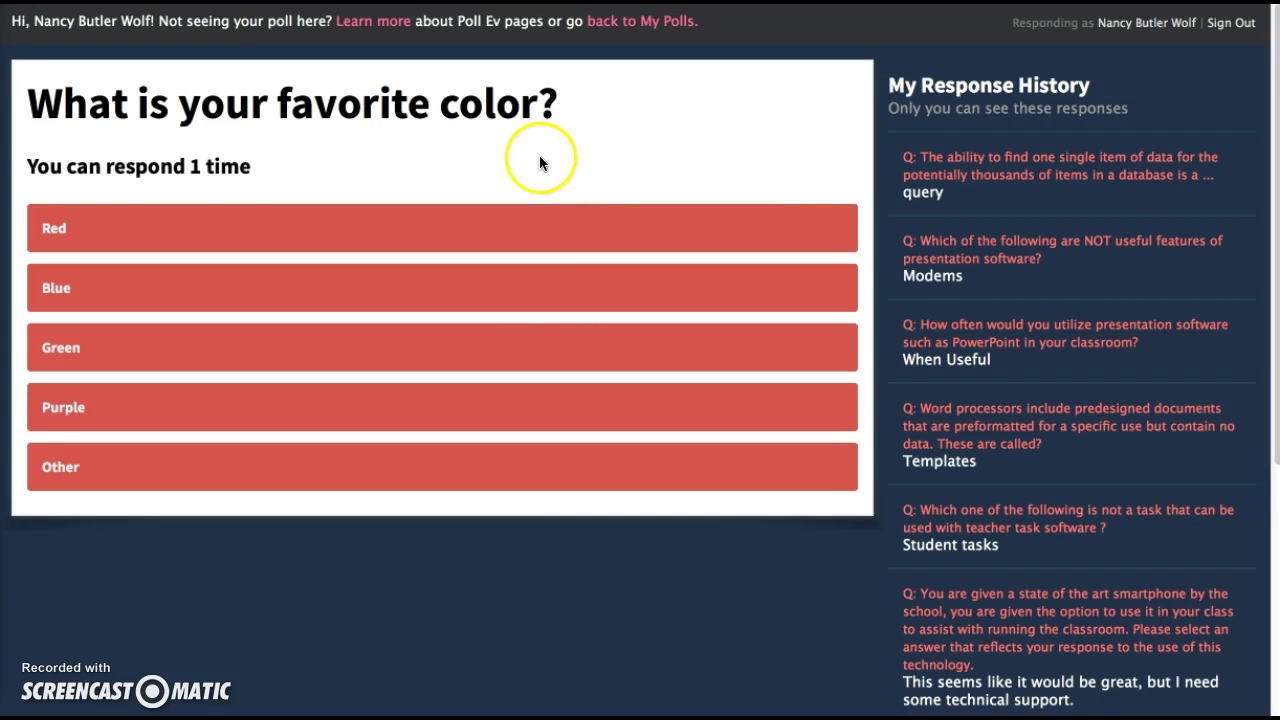
click(58, 314)
click(68, 224)
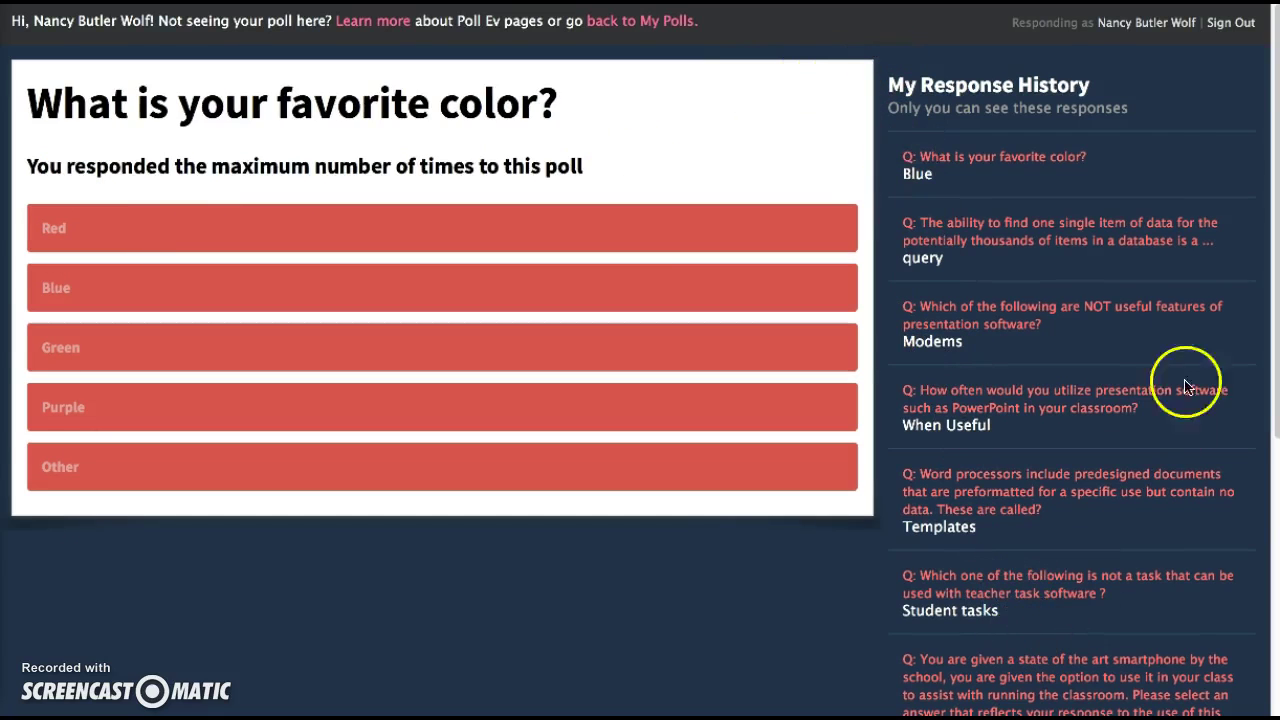
Look through the response history, return to My Polls and open the favorite color poll to view its results chart
scroll(1096, 402, down, 3)
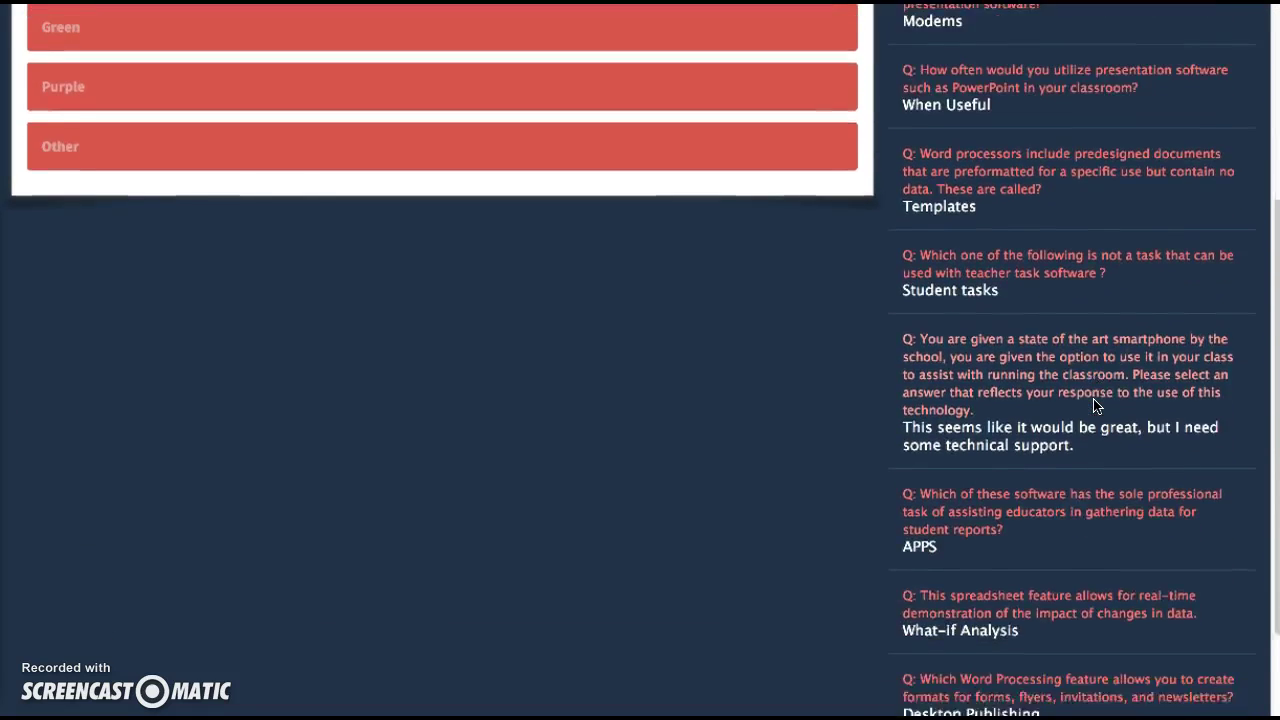
scroll(1094, 408, up, 4)
click(1106, 358)
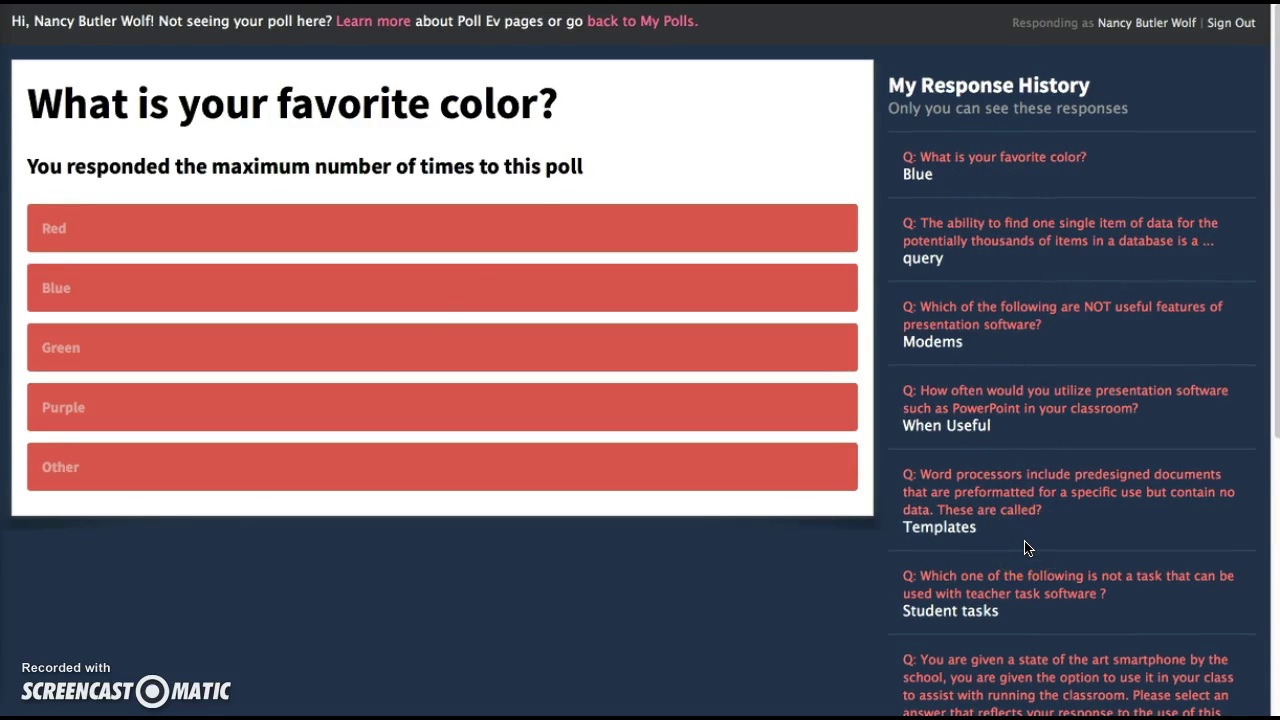
click(649, 22)
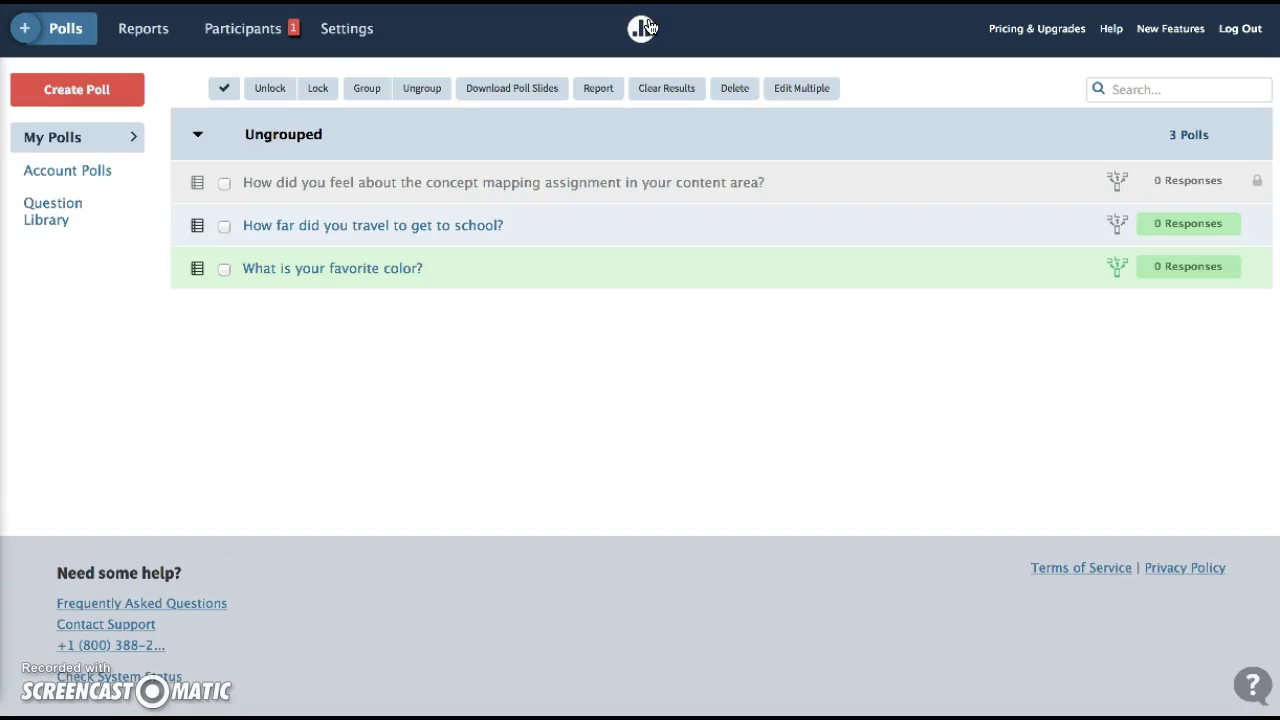
click(349, 273)
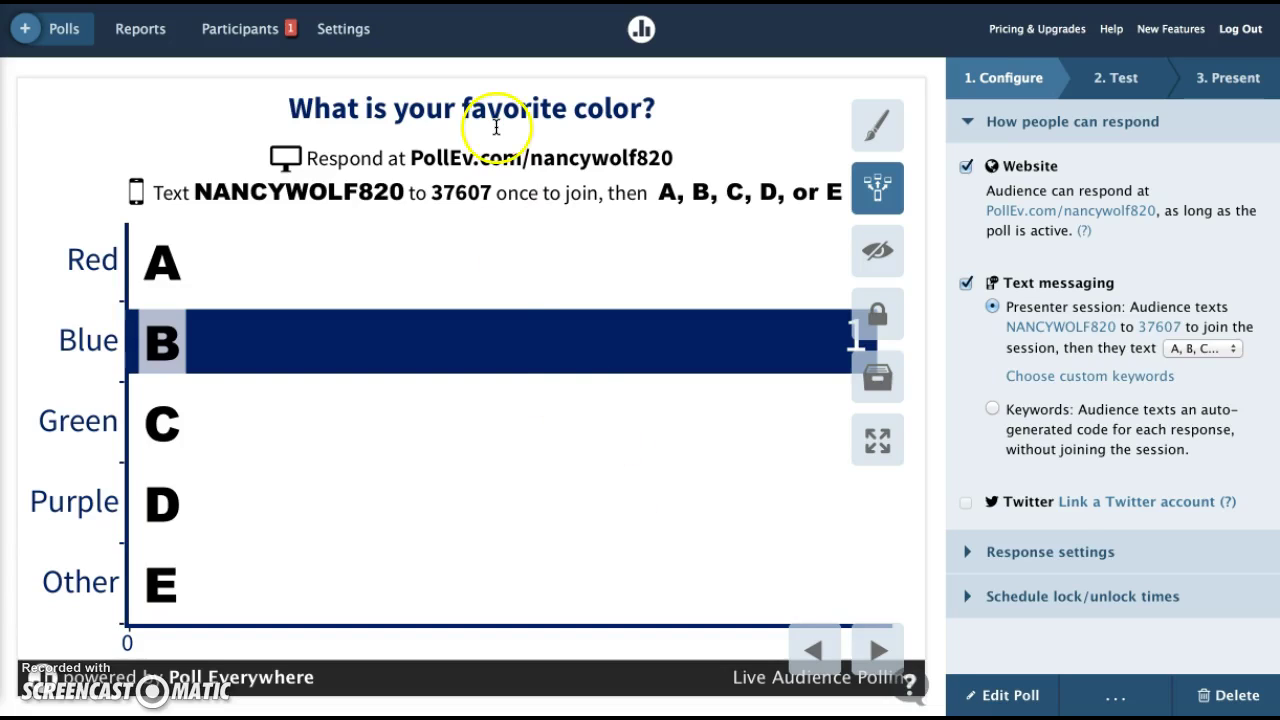
Review the personal info in the account settings and open the response history
click(350, 36)
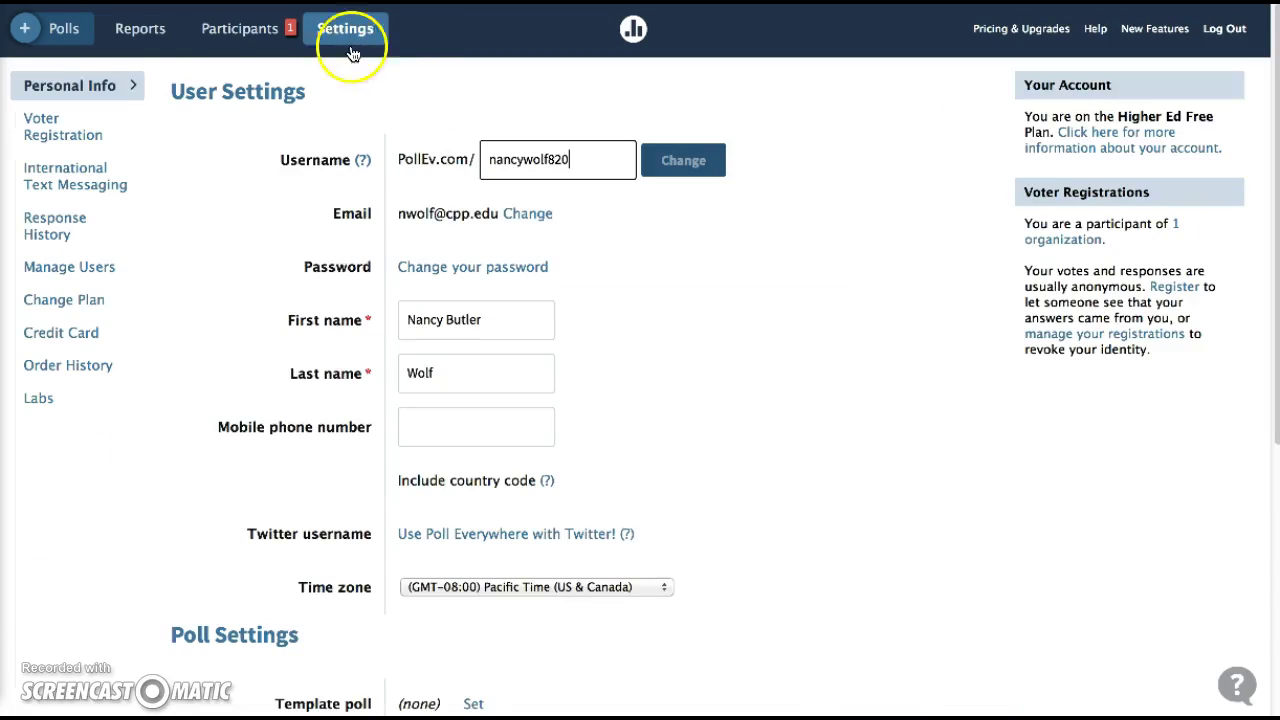
scroll(697, 650, down, 5)
scroll(697, 650, up, 5)
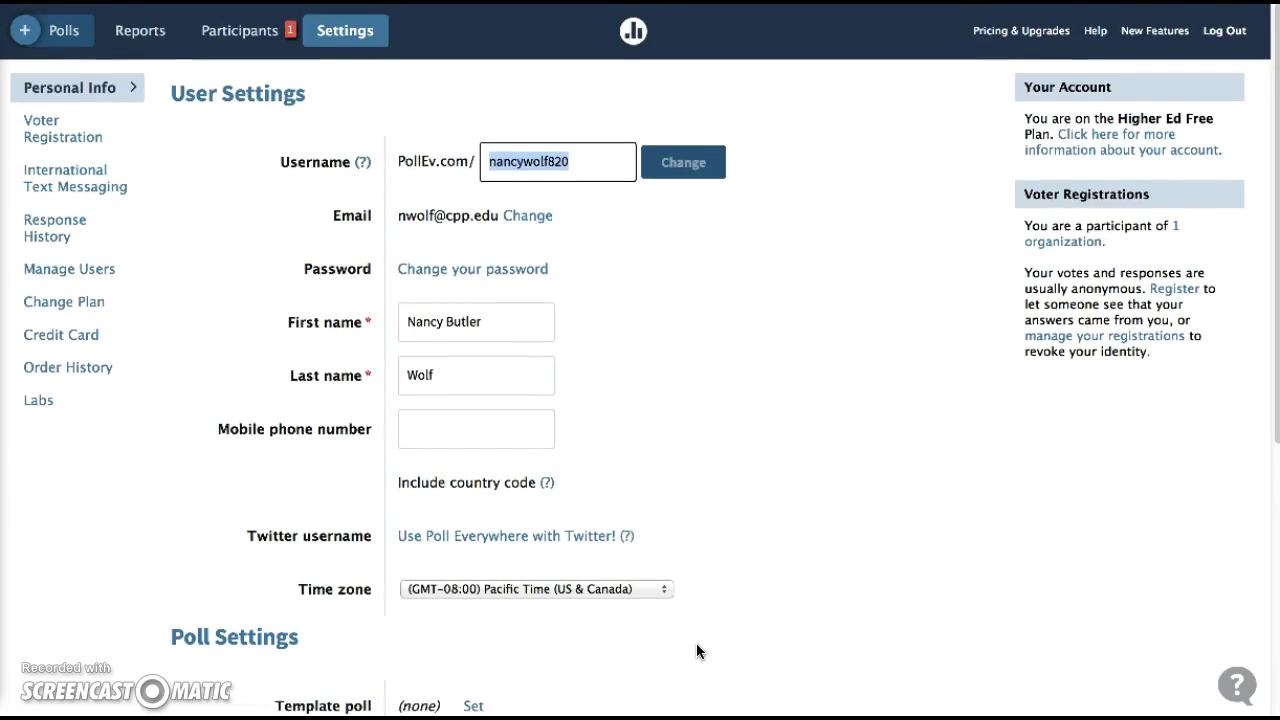
click(55, 231)
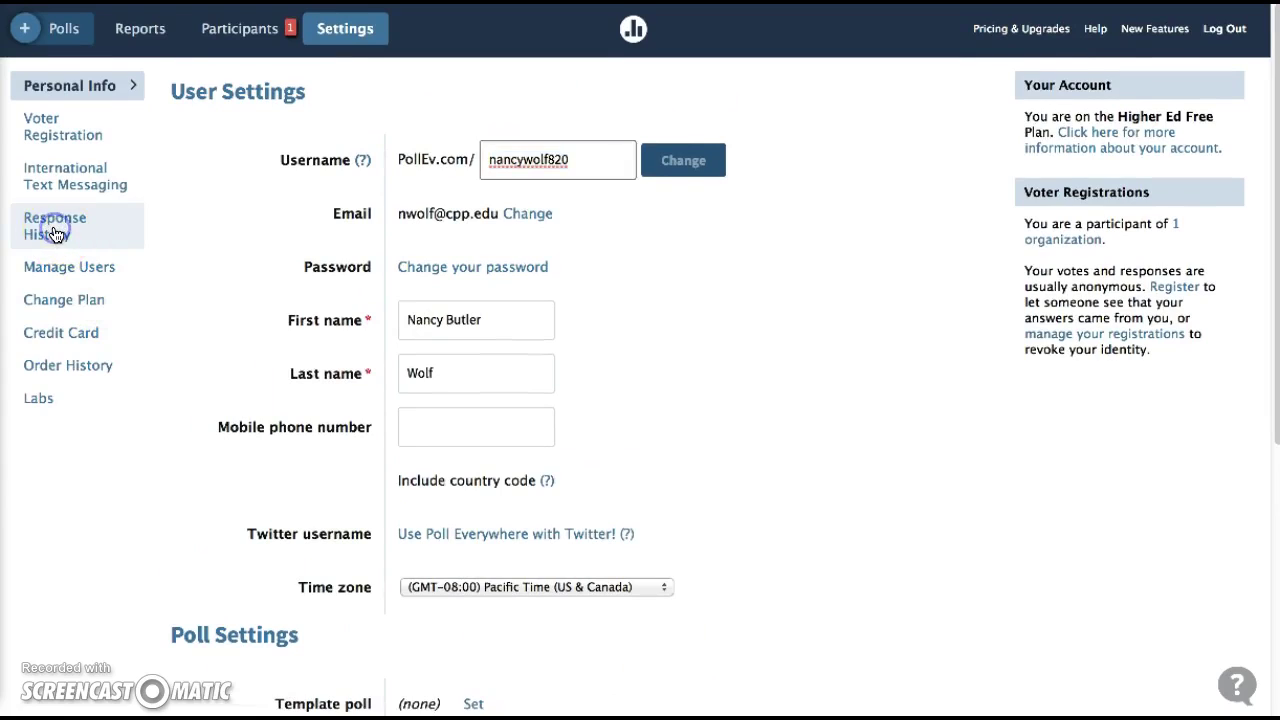